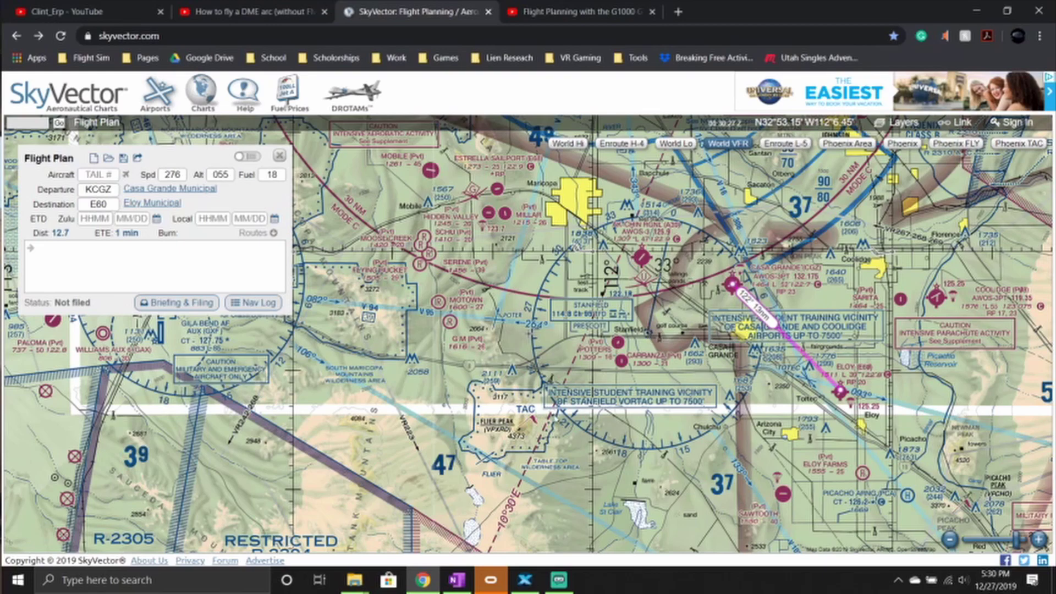
- Pan the SkyVector chart to Gila Bend and back to Stanfield VORTAC, then return to X-Plane
{"action": "left_click_drag", "start_coordinate": [381, 401], "coordinate": [758, 454]}
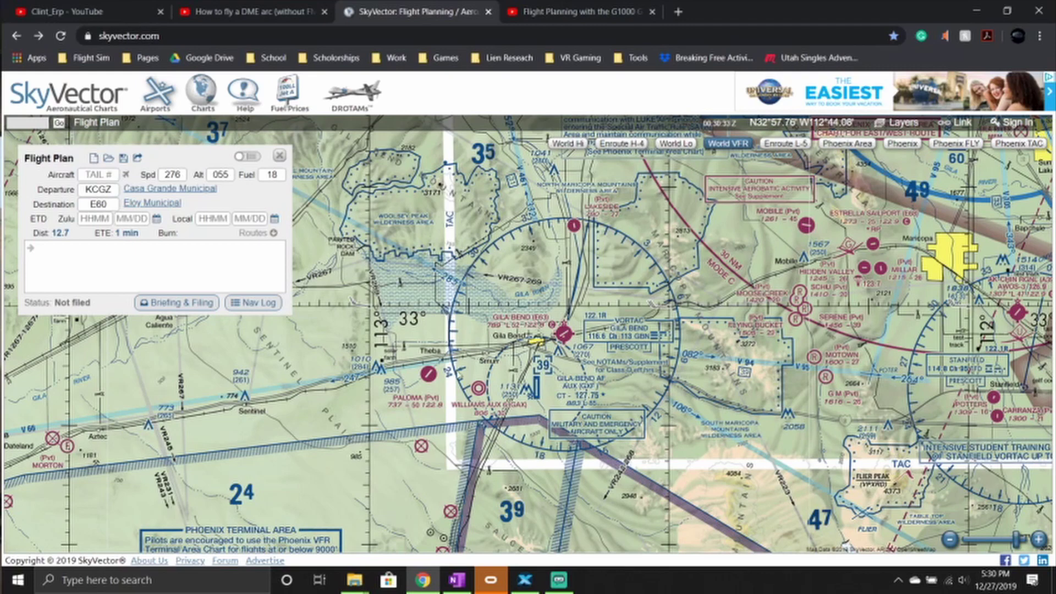
{"action": "left_click_drag", "start_coordinate": [813, 431], "coordinate": [454, 397]}
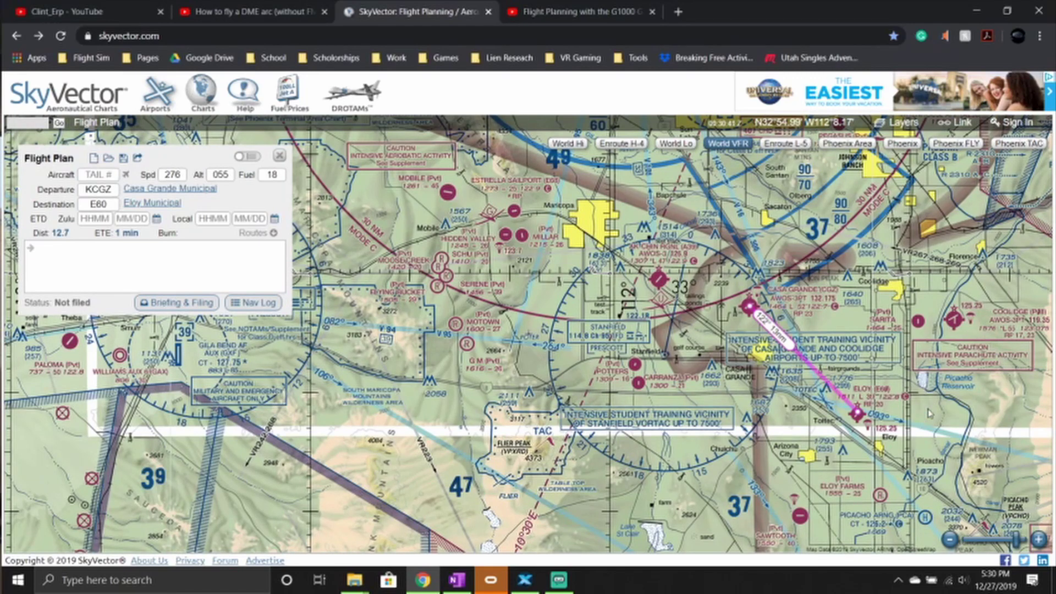
{"action": "left_click", "coordinate": [559, 581]}
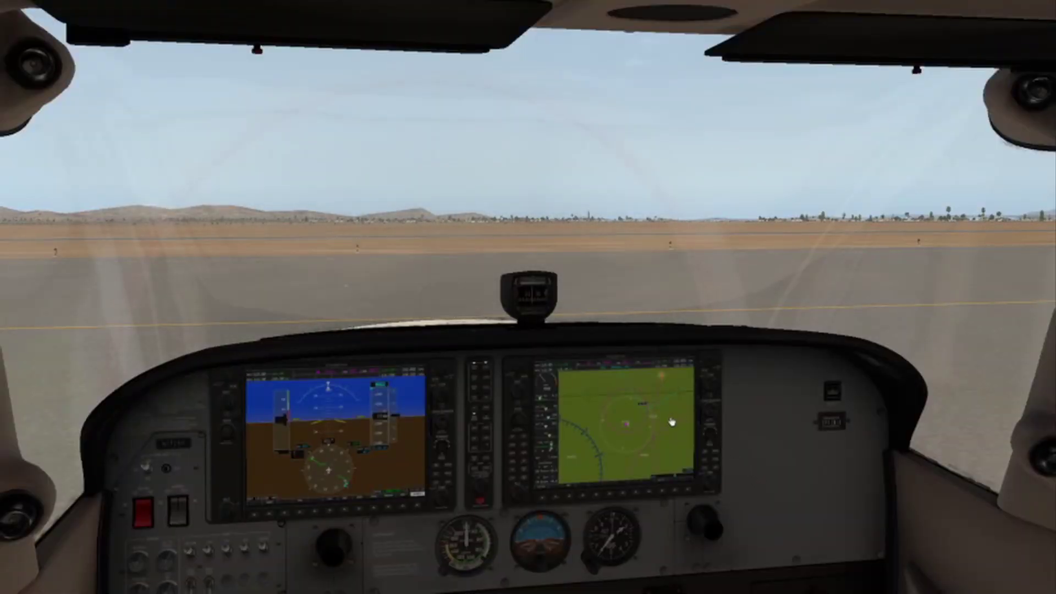
- Zoom to the MFD and turn the FMS knob to the Nearest VOR page showing TFD at 114.80
{"action": "key", "text": "KP_1"}
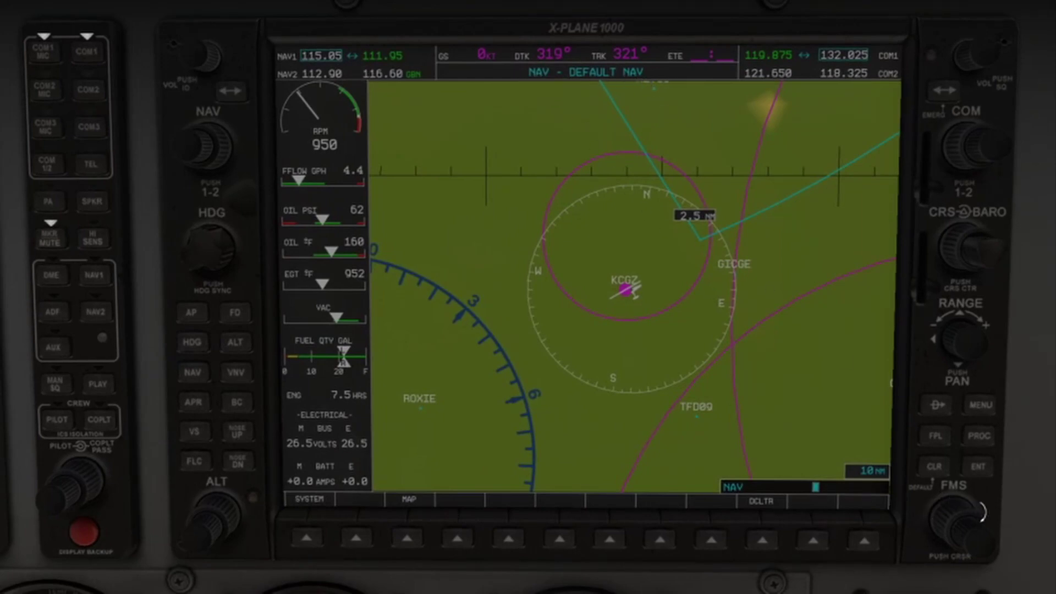
{"action": "scroll", "coordinate": [982, 507], "scroll_direction": "up", "scroll_amount": 1}
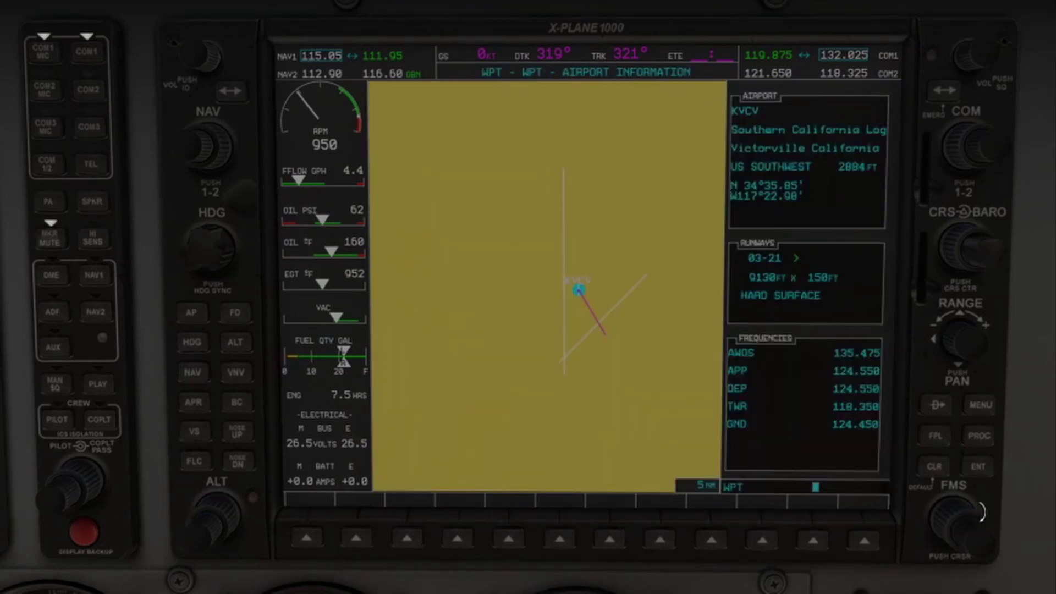
{"action": "scroll", "coordinate": [982, 509], "scroll_direction": "up", "scroll_amount": 2}
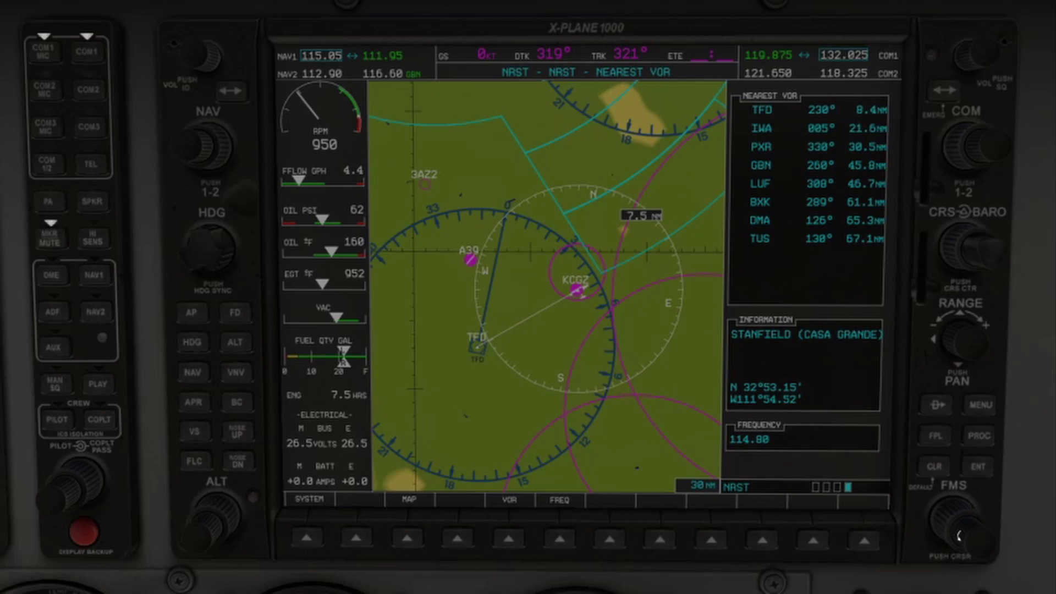
{"action": "scroll", "coordinate": [957, 536], "scroll_direction": "down", "scroll_amount": 1}
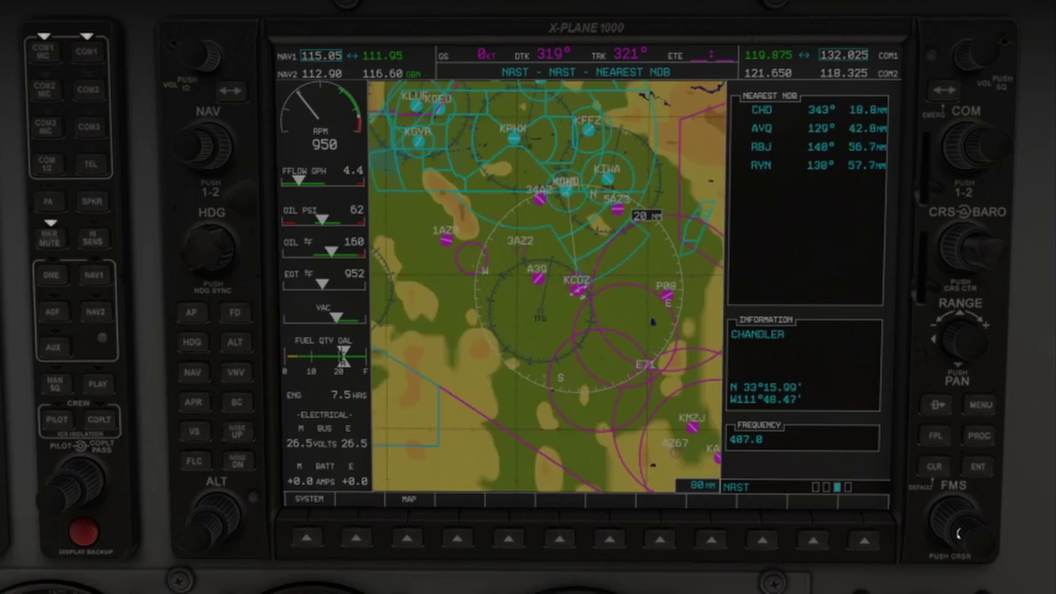
{"action": "scroll", "coordinate": [957, 533], "scroll_direction": "up", "scroll_amount": 2}
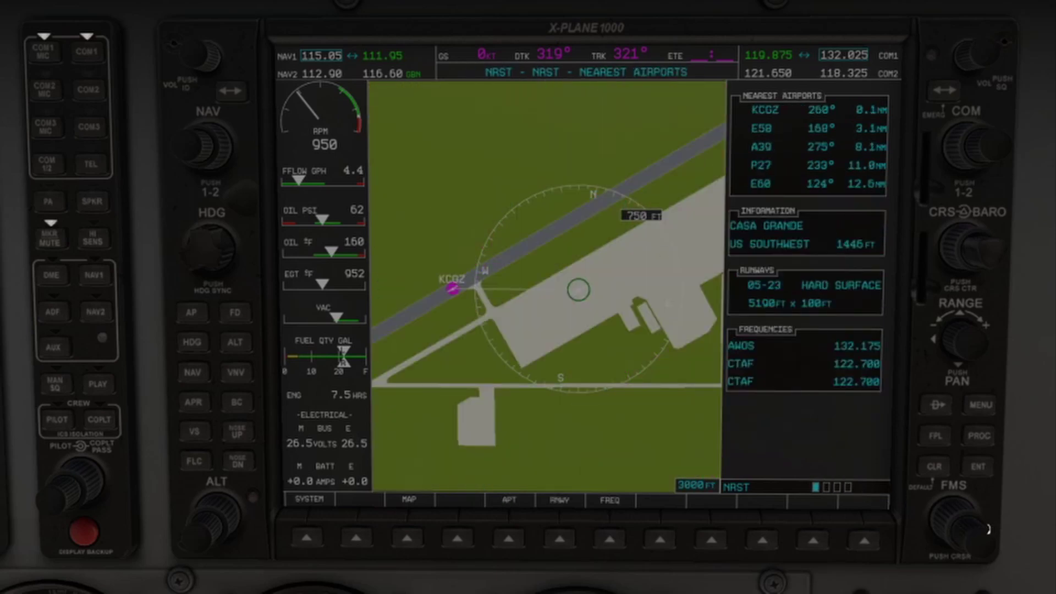
{"action": "scroll", "coordinate": [987, 529], "scroll_direction": "down", "scroll_amount": 1}
{"action": "scroll", "coordinate": [987, 529], "scroll_direction": "down", "scroll_amount": 1}
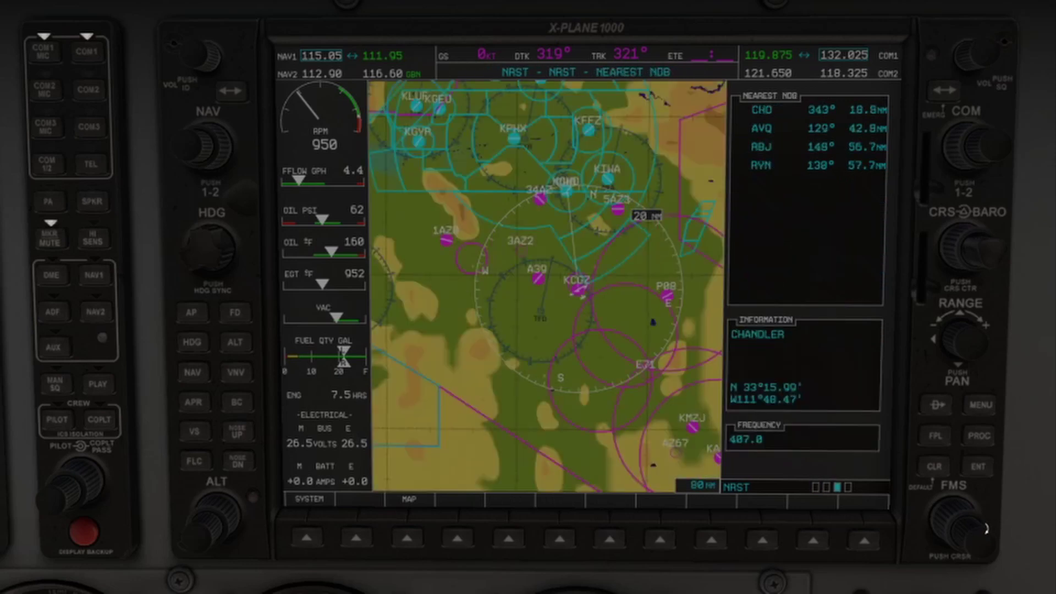
{"action": "scroll", "coordinate": [985, 529], "scroll_direction": "down", "scroll_amount": 1}
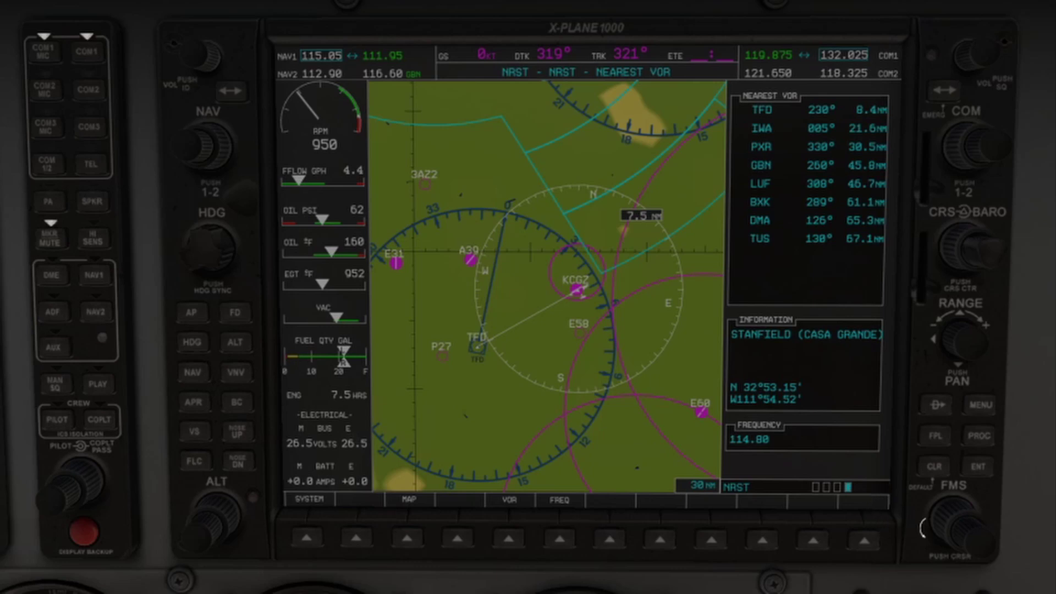
- Activate the cursor and browse the Nearest VOR list, ending back on Stanfield (TFD) 114.80
{"action": "left_click", "coordinate": [980, 550]}
{"action": "scroll", "coordinate": [979, 511], "scroll_direction": "up", "scroll_amount": 3}
{"action": "scroll", "coordinate": [979, 507], "scroll_direction": "up", "scroll_amount": 1}
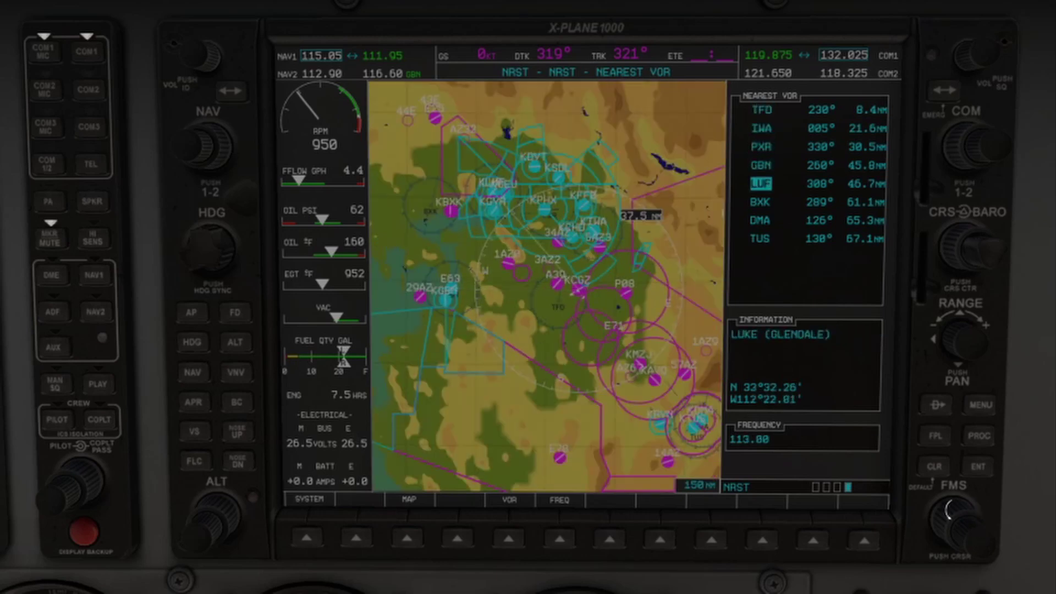
{"action": "scroll", "coordinate": [946, 511], "scroll_direction": "down", "scroll_amount": 3}
{"action": "scroll", "coordinate": [946, 512], "scroll_direction": "down", "scroll_amount": 1}
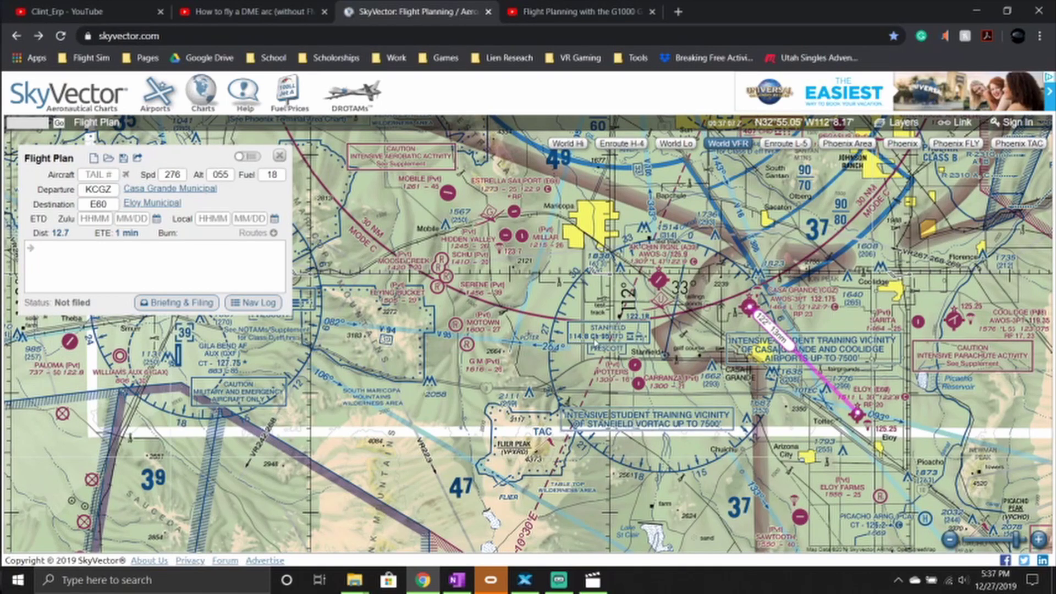
- Drag the SkyVector chart toward Gila Bend and back east to Stanfield, then return to X-Plane
{"action": "left_click_drag", "start_coordinate": [319, 409], "coordinate": [516, 413]}
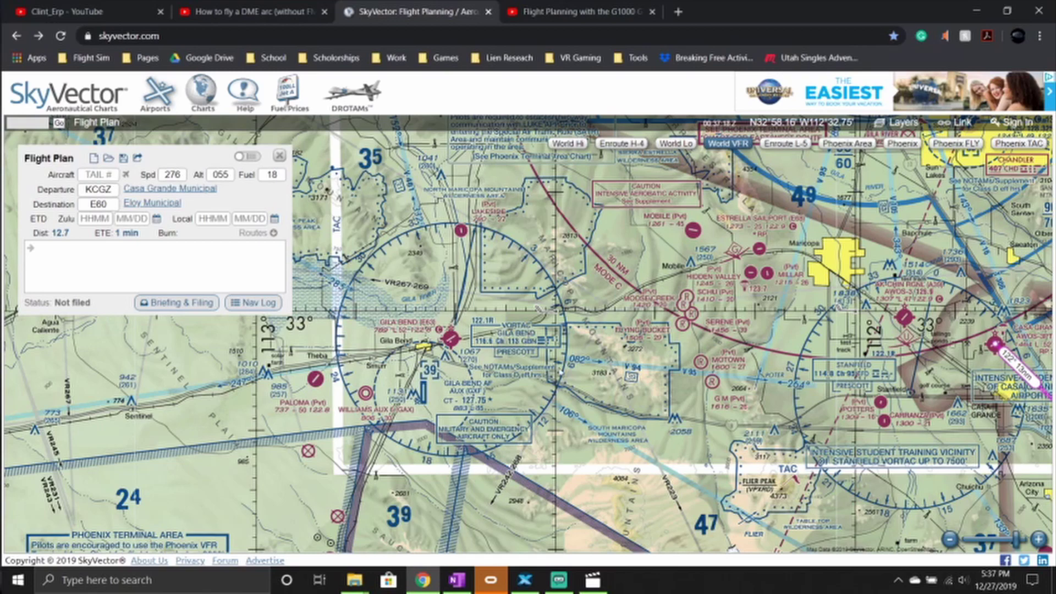
{"action": "left_click_drag", "start_coordinate": [713, 412], "coordinate": [653, 396]}
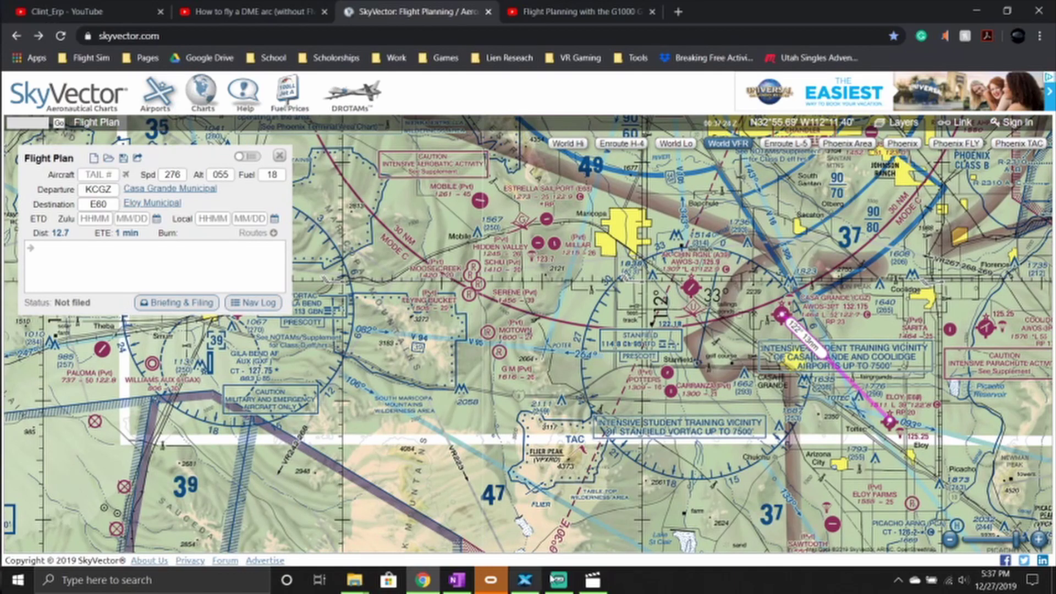
{"action": "left_click", "coordinate": [555, 579]}
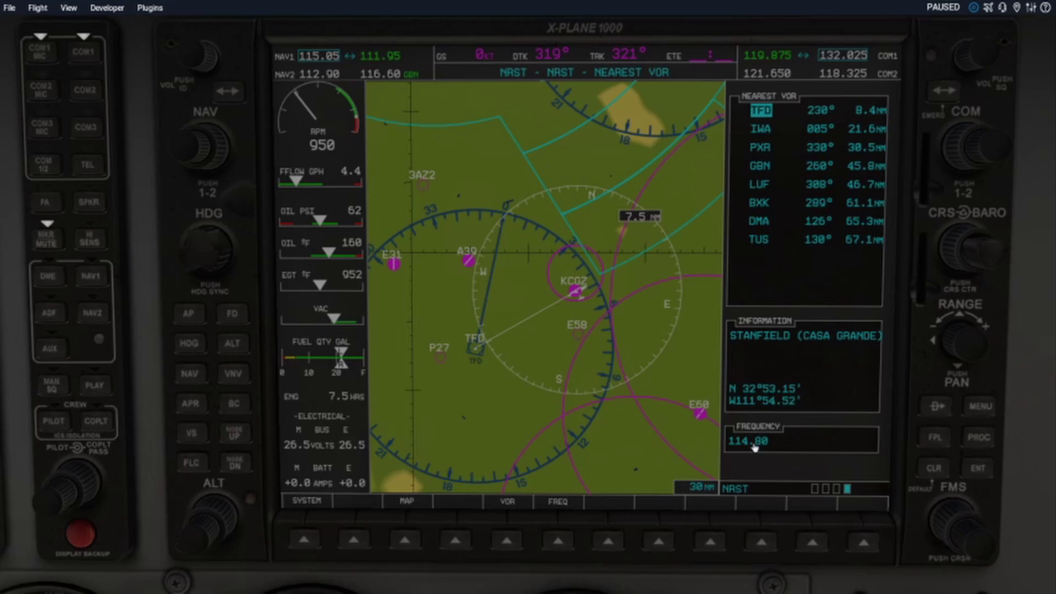
- Scroll the nearest-VOR list to Phoenix (PXR) and back to Stanfield (TFD)
{"action": "scroll", "coordinate": [935, 536], "scroll_direction": "up", "scroll_amount": 2}
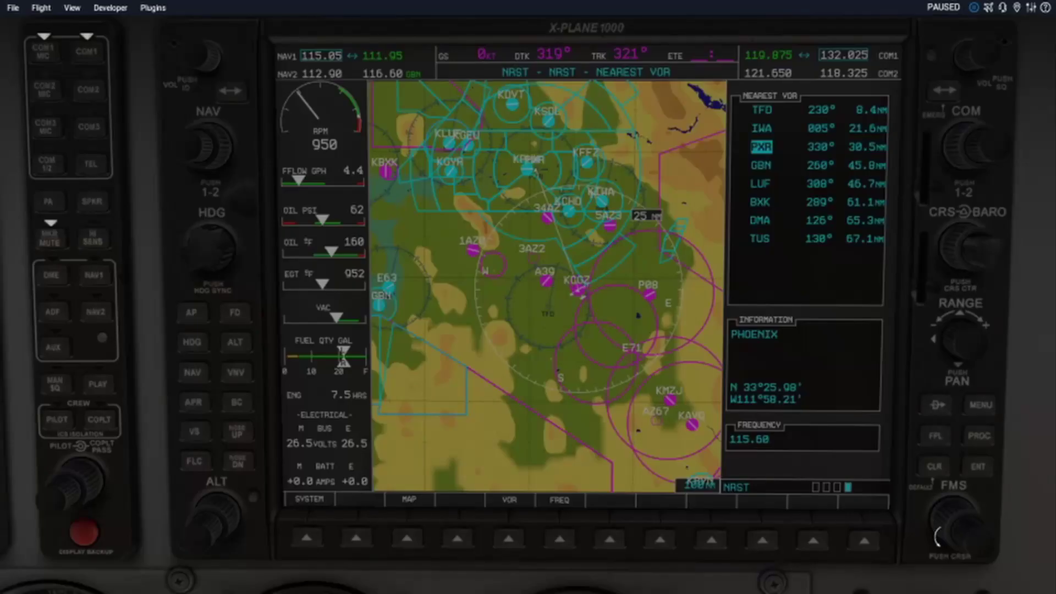
{"action": "scroll", "coordinate": [937, 536], "scroll_direction": "down", "scroll_amount": 2}
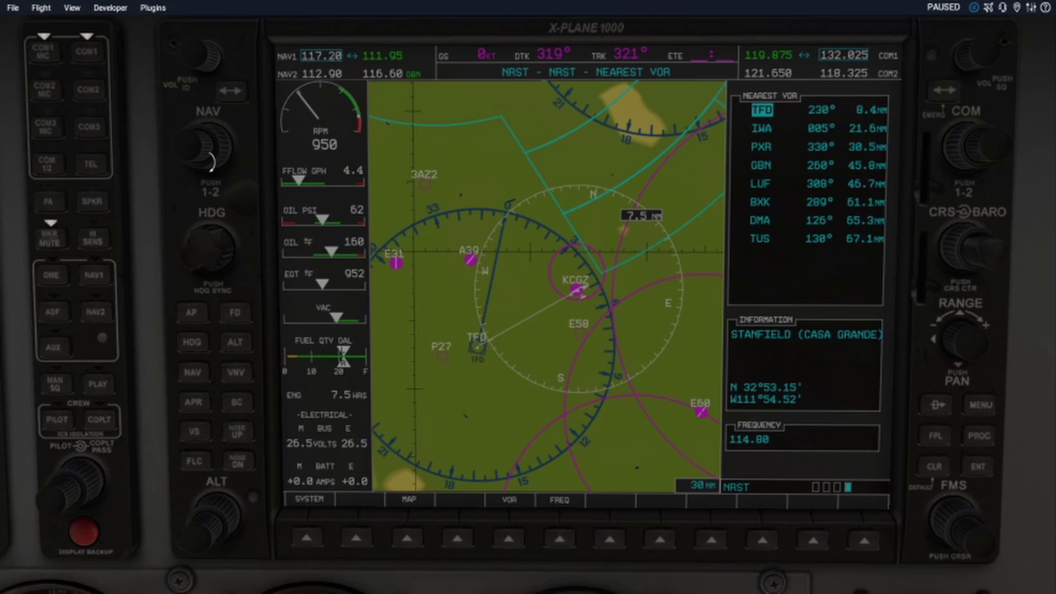
- Load Stanfield's 114.80 frequency into the NAV1 standby slot
{"action": "scroll", "coordinate": [226, 144], "scroll_direction": "down", "scroll_amount": 8}
{"action": "scroll", "coordinate": [225, 144], "scroll_direction": "up", "scroll_amount": 1}
{"action": "left_click", "coordinate": [560, 540]}
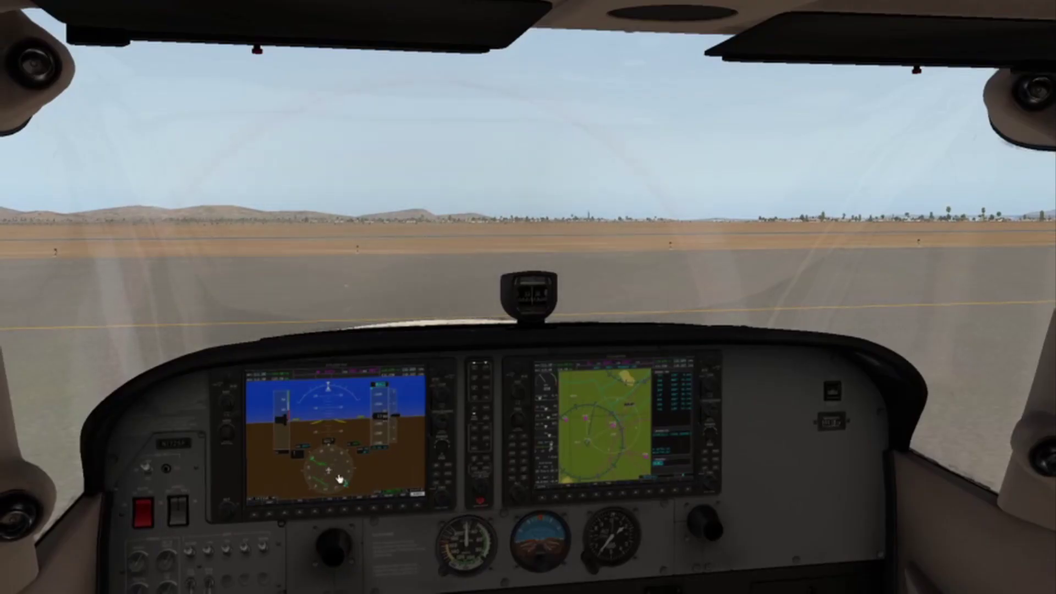
- Zoom to the PFD and cycle the CDI source through VOR2 and GPS, ending on VOR1
{"action": "key", "text": "KP_1"}
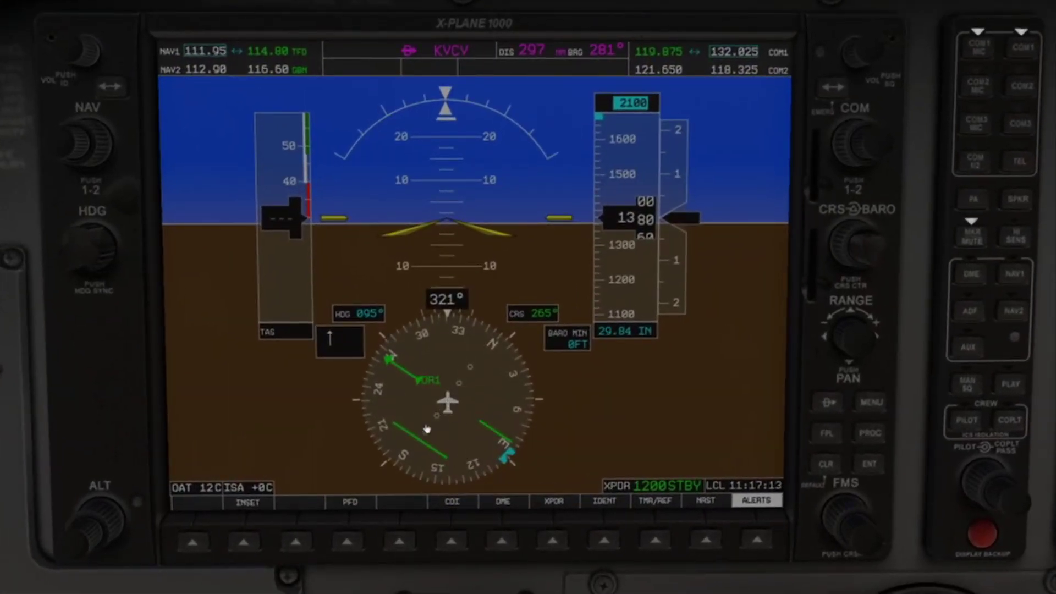
{"action": "left_click", "coordinate": [454, 541]}
{"action": "left_click", "coordinate": [455, 541]}
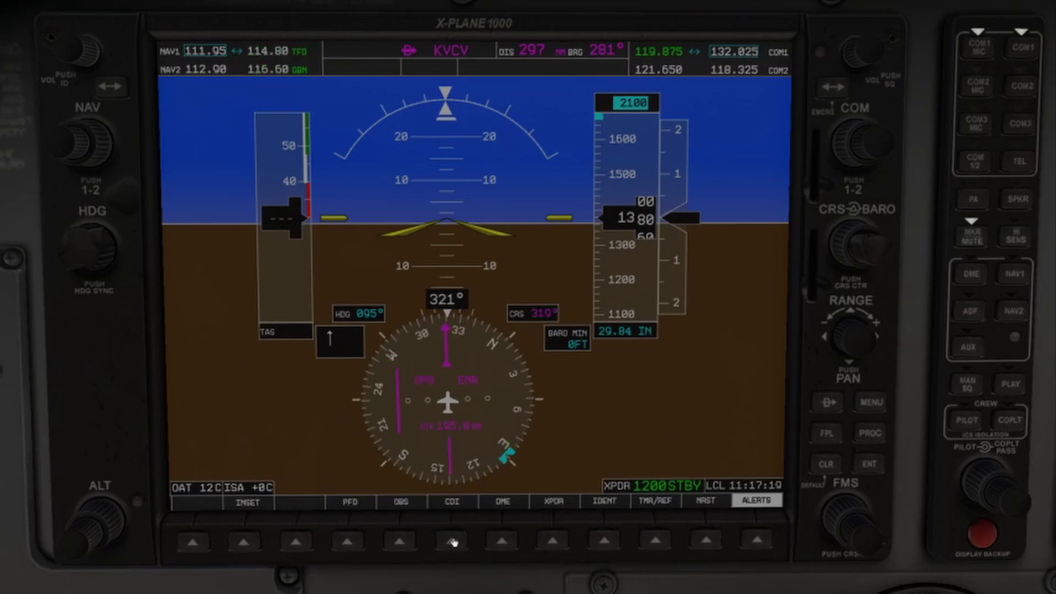
{"action": "left_click", "coordinate": [453, 542]}
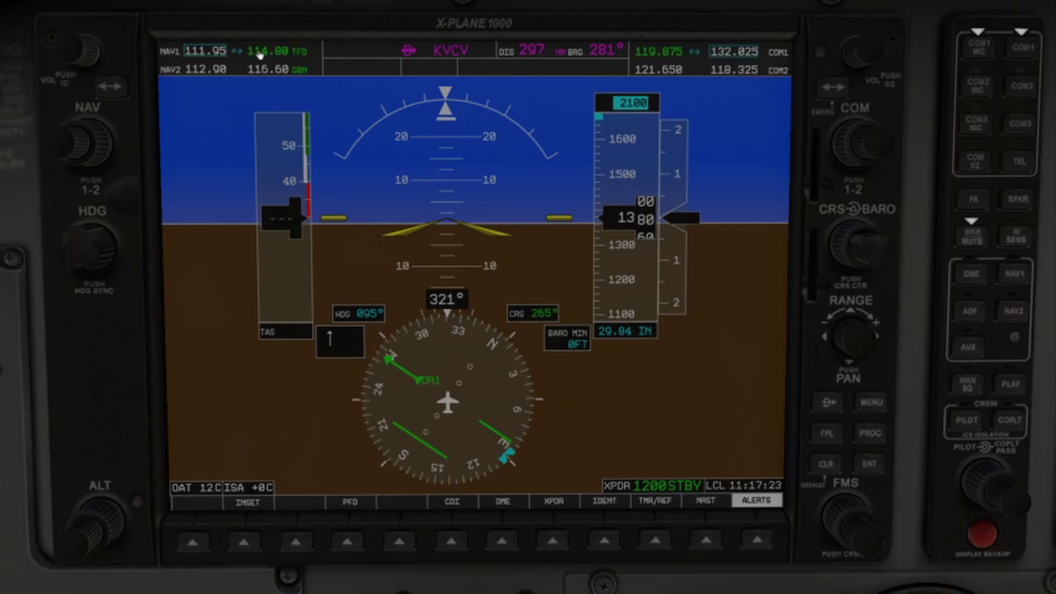
{"action": "left_click", "coordinate": [453, 541]}
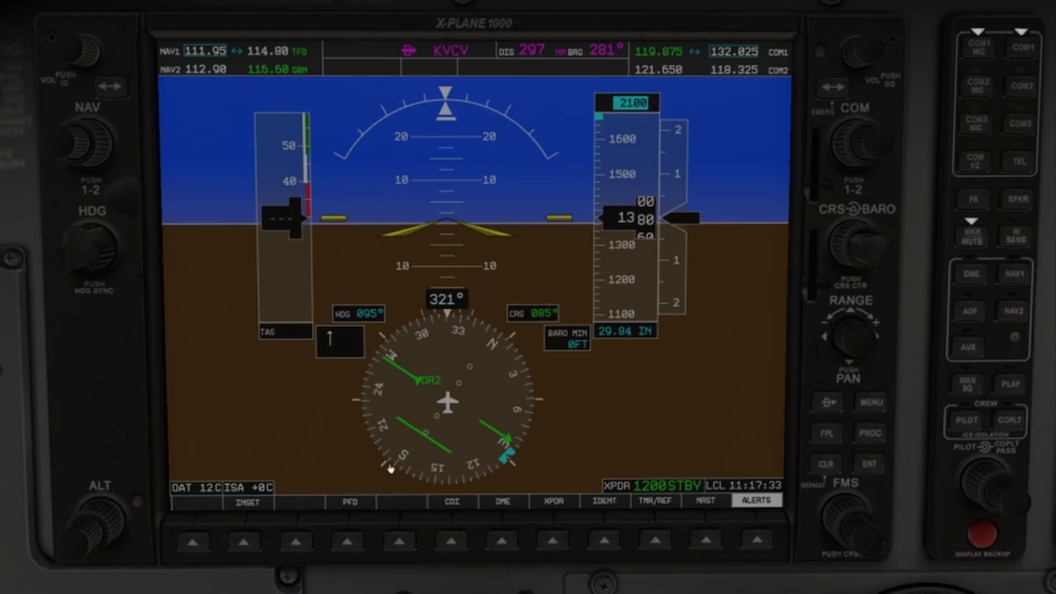
{"action": "left_click", "coordinate": [461, 542]}
{"action": "left_click", "coordinate": [461, 542]}
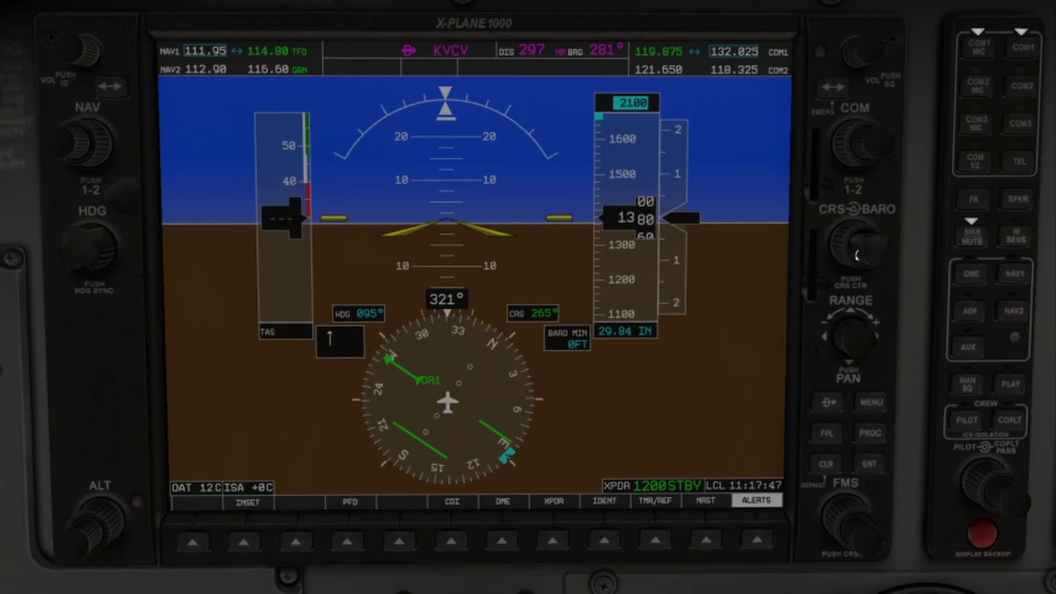
- Adjust the VOR1 course from 265° and centre the deviation needle on Stanfield
{"action": "scroll", "coordinate": [857, 243], "scroll_direction": "down", "scroll_amount": 11}
{"action": "scroll", "coordinate": [857, 244], "scroll_direction": "down", "scroll_amount": 20}
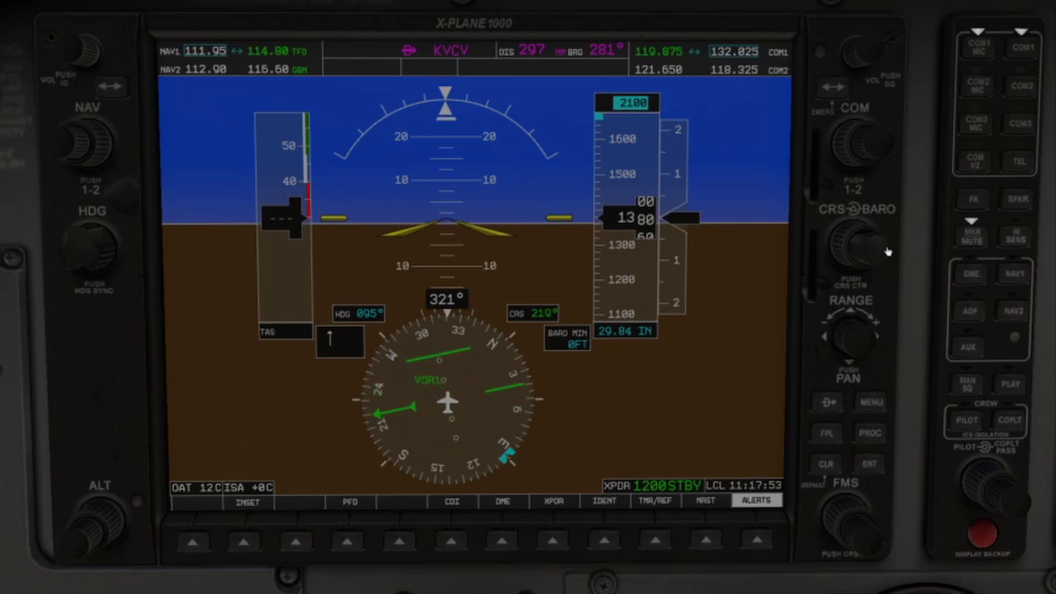
{"action": "scroll", "coordinate": [886, 249], "scroll_direction": "up", "scroll_amount": 9}
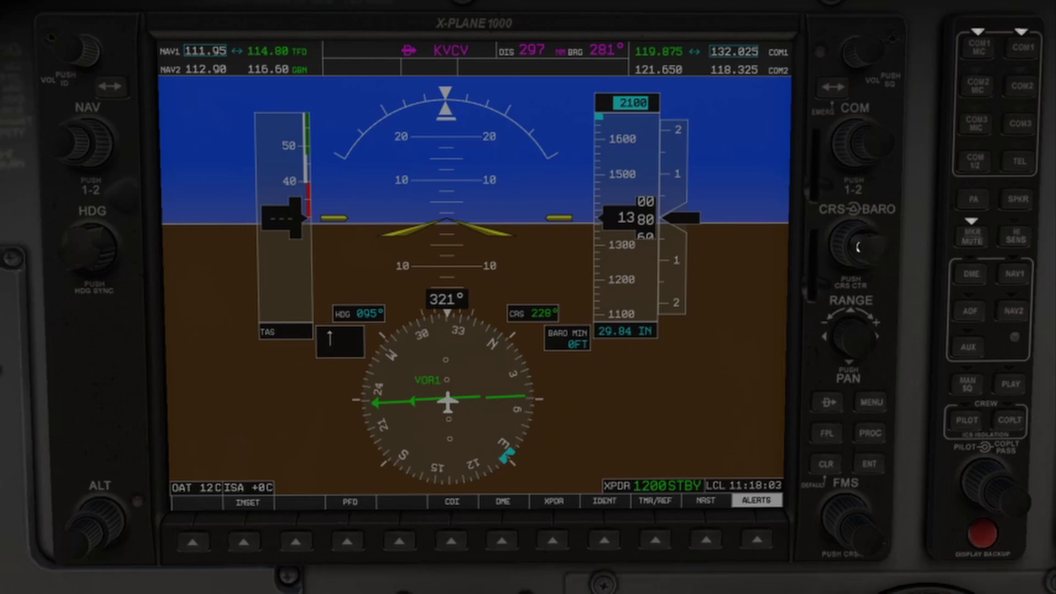
{"action": "scroll", "coordinate": [885, 251], "scroll_direction": "up", "scroll_amount": 6}
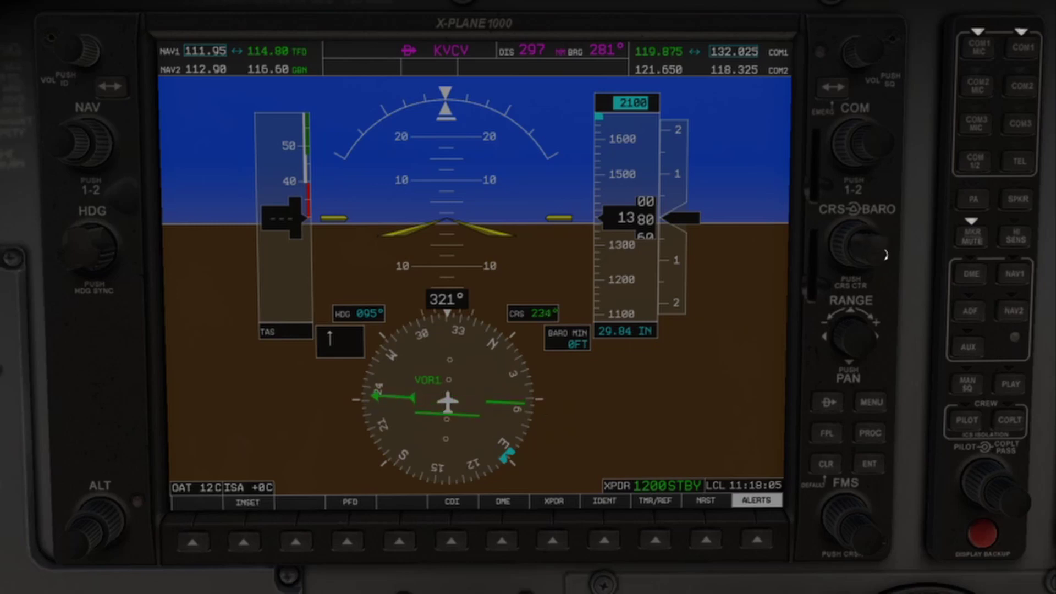
{"action": "scroll", "coordinate": [885, 251], "scroll_direction": "up", "scroll_amount": 6}
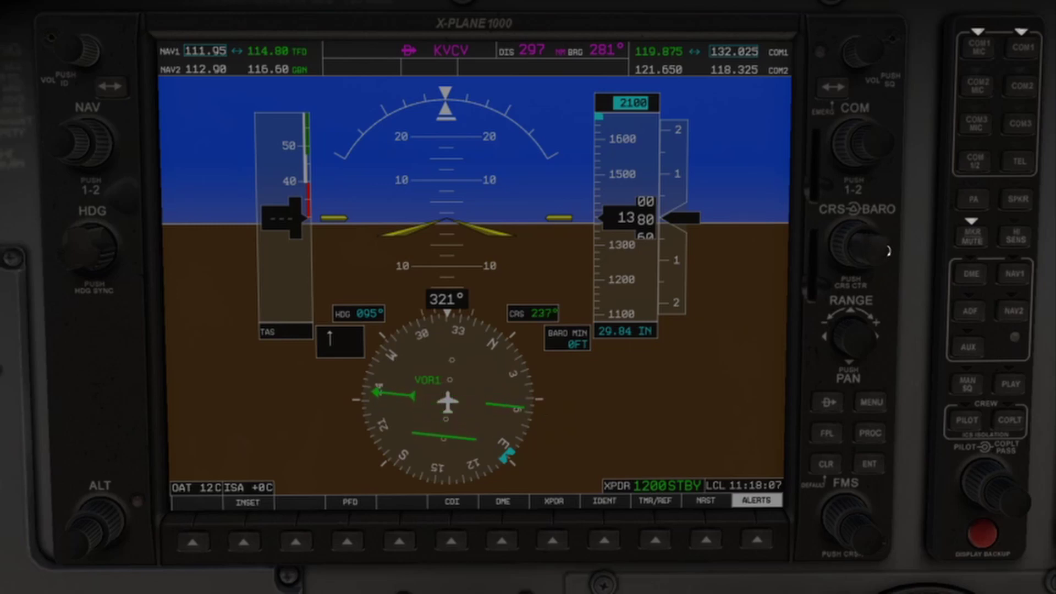
{"action": "scroll", "coordinate": [886, 251], "scroll_direction": "up", "scroll_amount": 1}
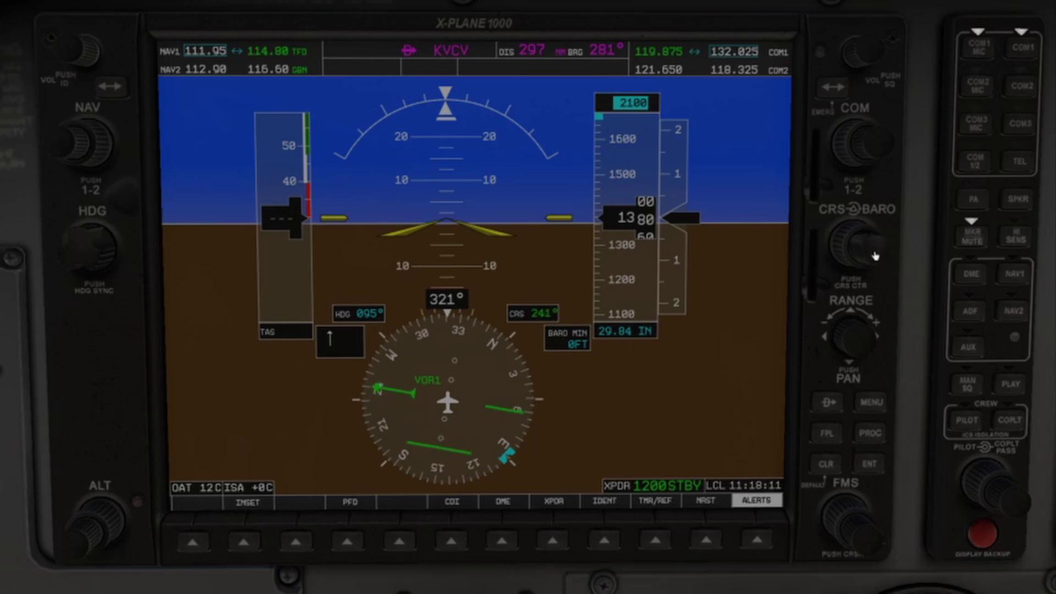
{"action": "left_click", "coordinate": [876, 256]}
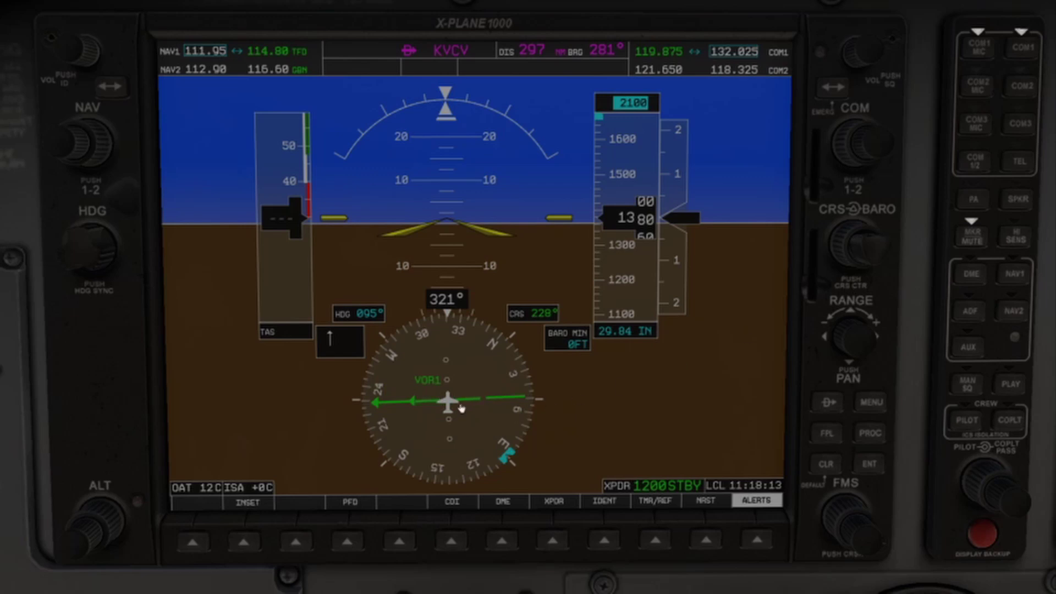